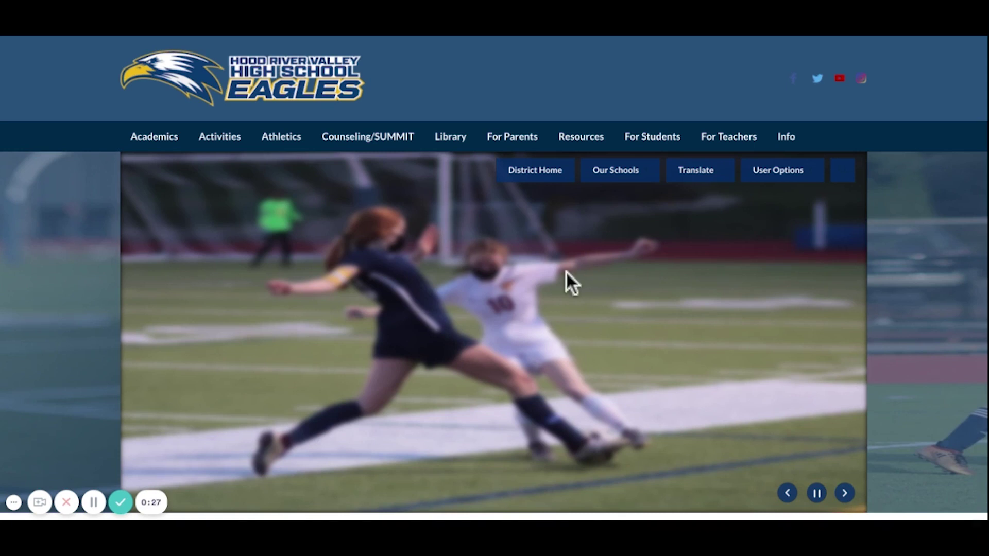
Follow the Home Access Center shortcut on the Hood River Valley High School site to the login page.
scroll(566, 271, "down", 5)
scroll(566, 271, "down", 6)
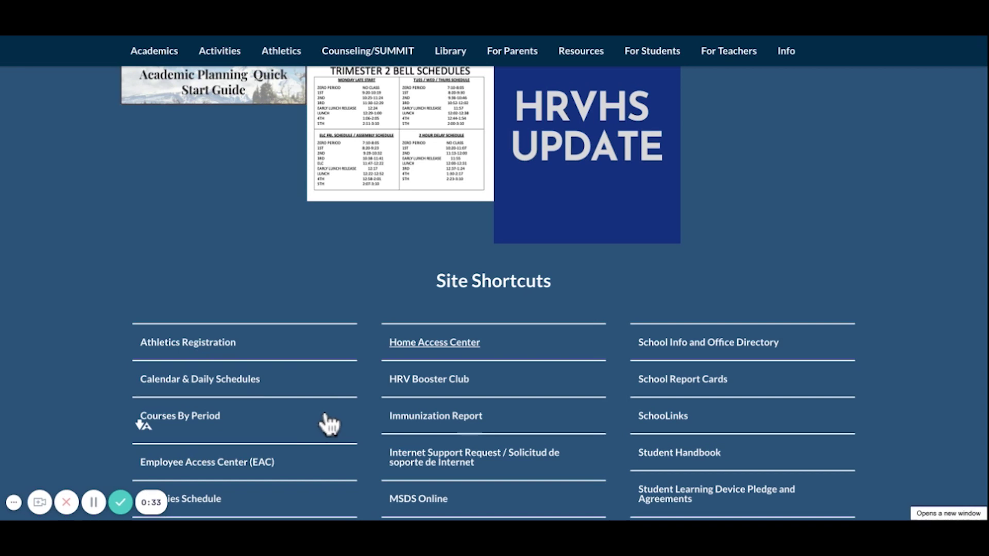
left_click(435, 342)
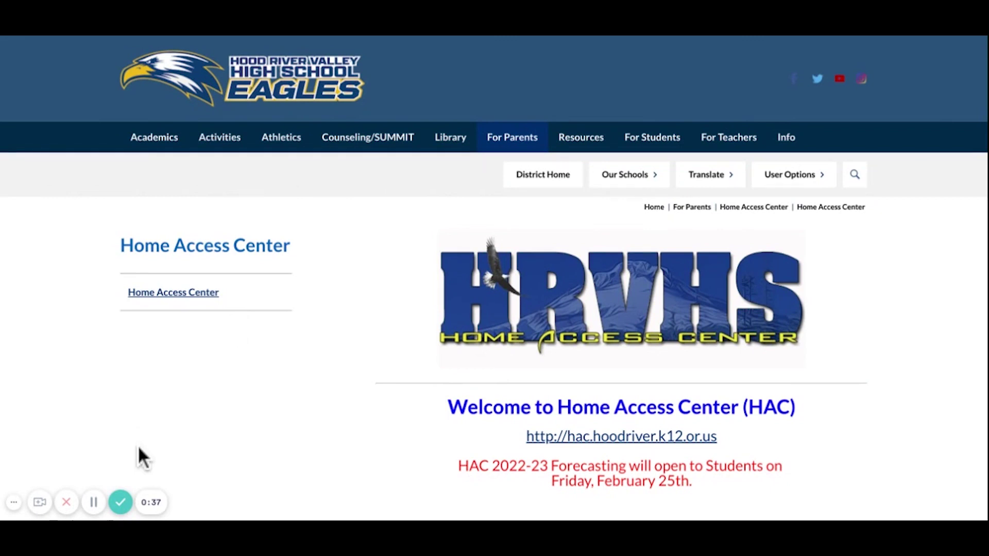
scroll(137, 445, "down", 2)
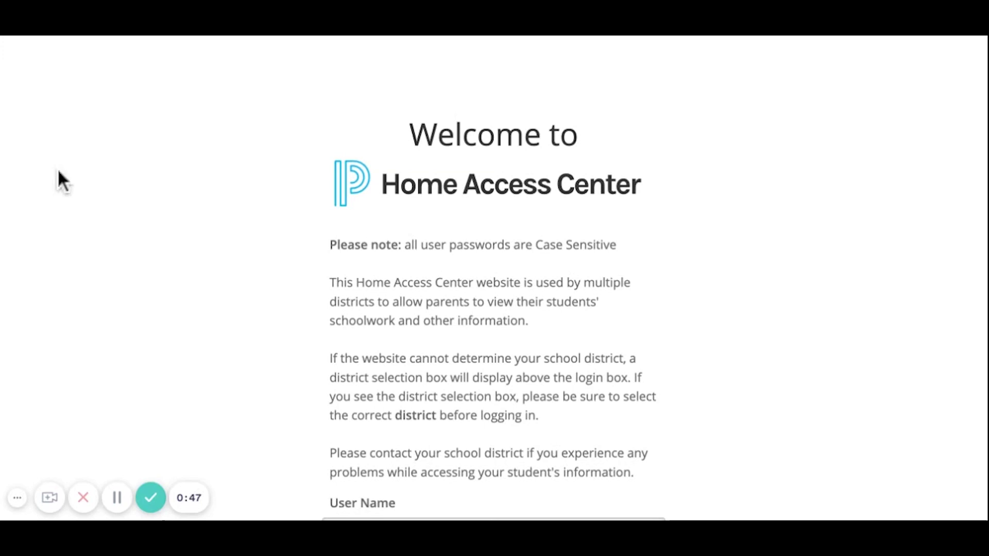
Sign in with the student's user name and password to reach the February 14–18 home page.
scroll(2, 278, "down", 2)
scroll(2, 279, "down", 3)
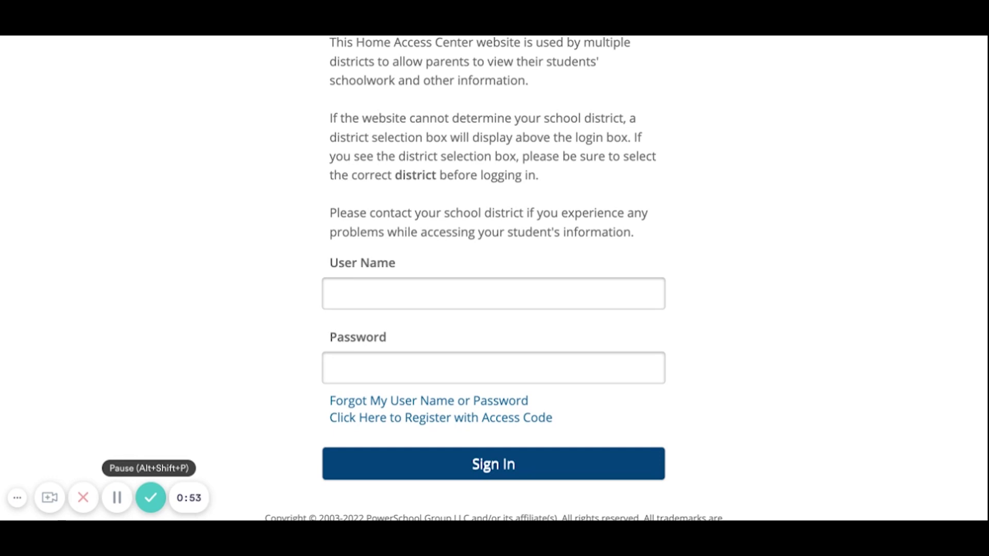
key("ctrl+Tab")
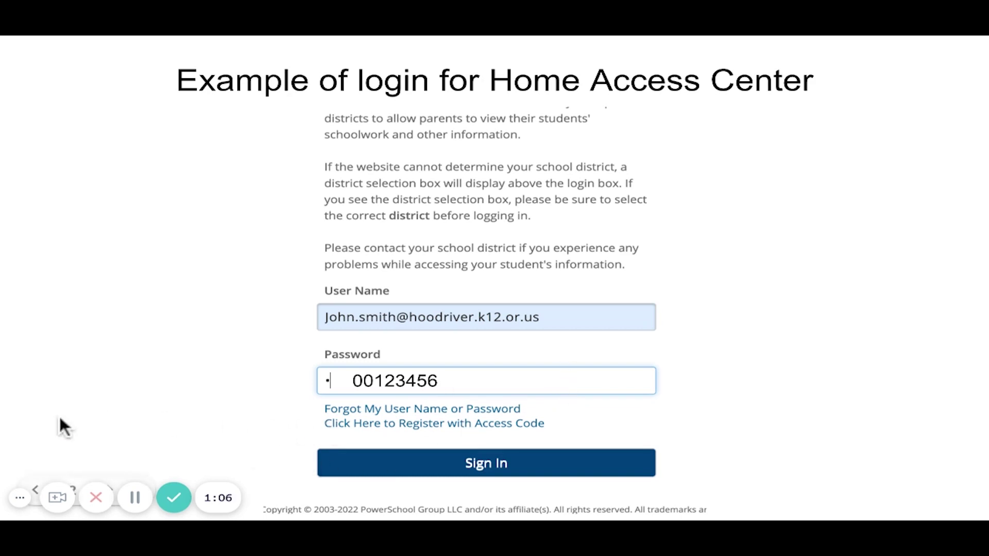
key("Right")
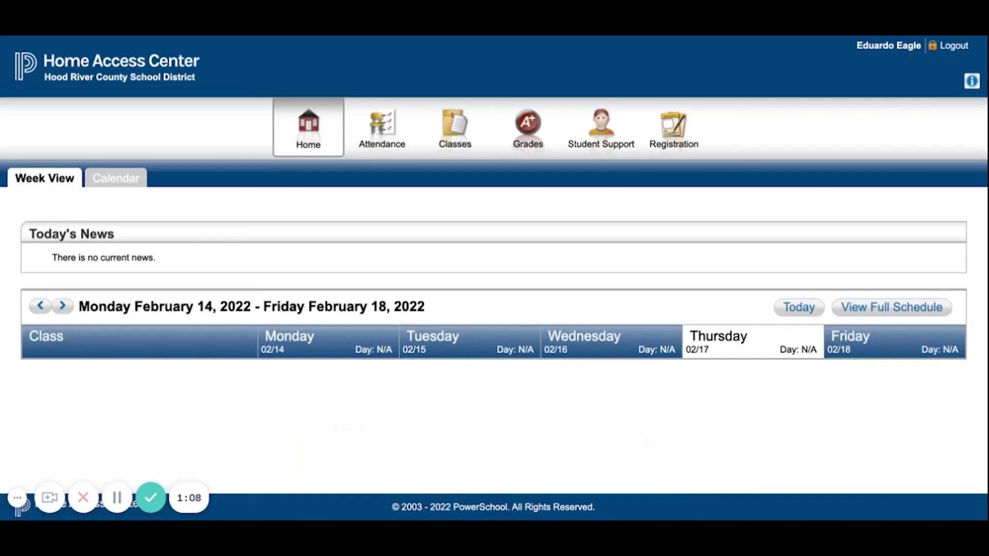
Open Classes, then Requests, to show the 2022-23 Grade 11 course requests.
left_click(447, 119)
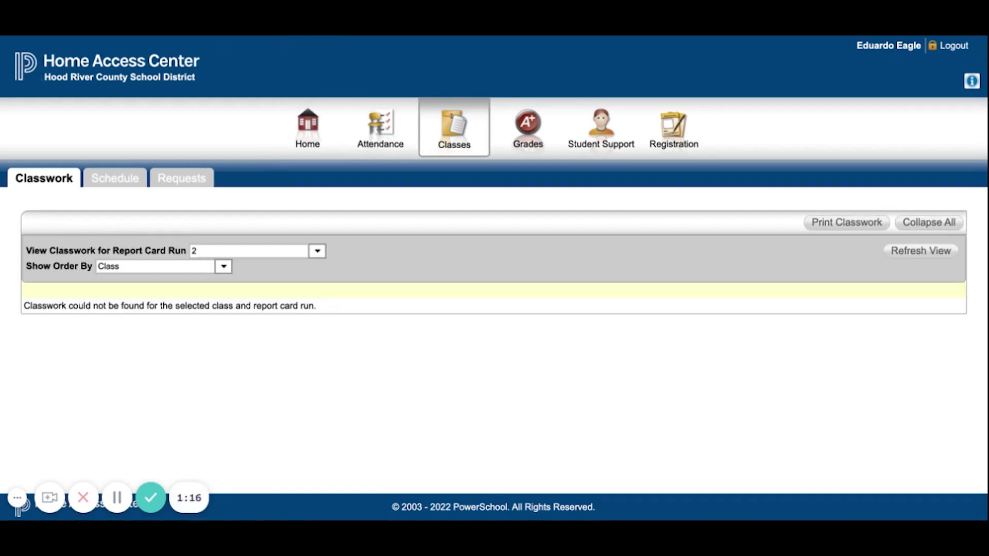
left_click(178, 178)
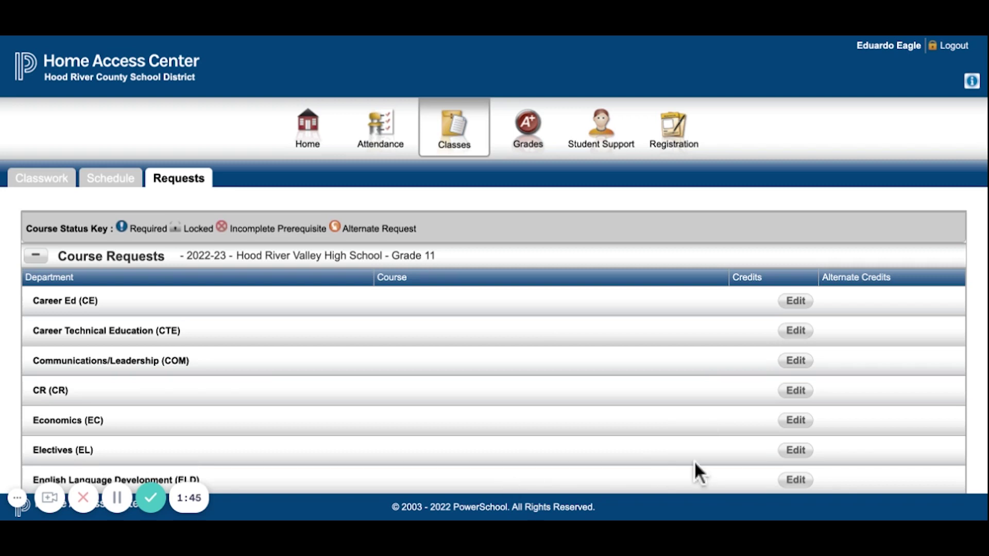
Scroll the Course Requests list and open the Career Technical Education course selection list.
scroll(694, 461, "down", 3)
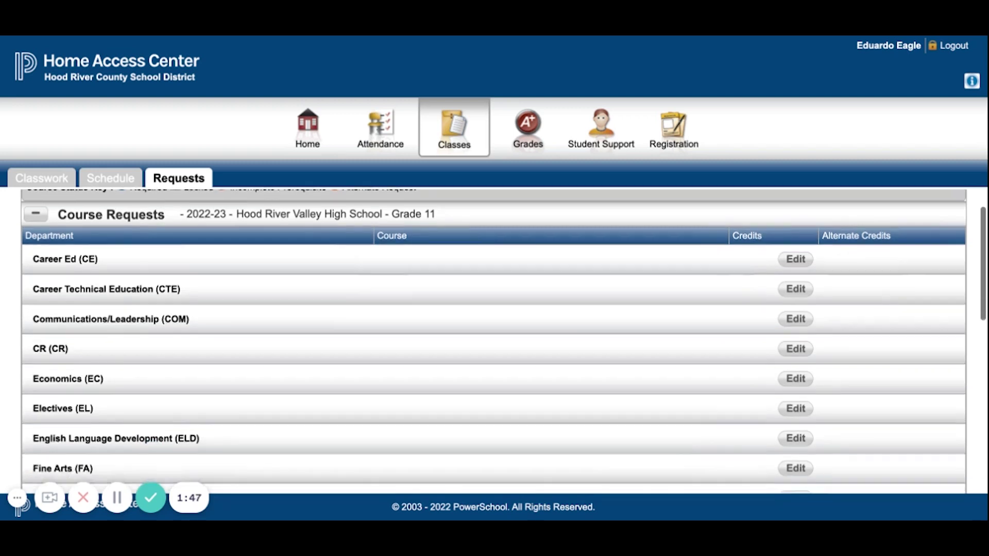
scroll(495, 341, "down", 1)
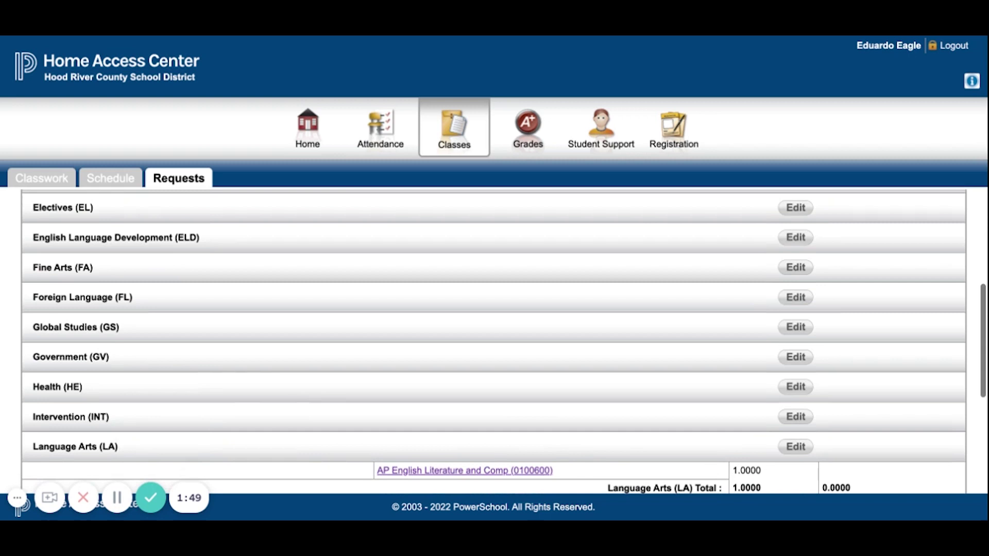
scroll(824, 453, "down", 1)
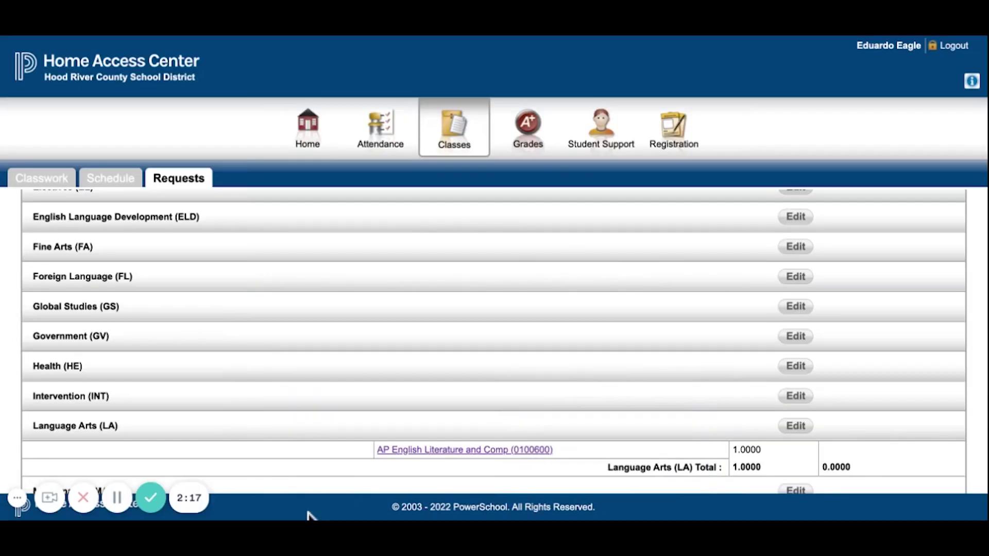
scroll(530, 426, "down", 3)
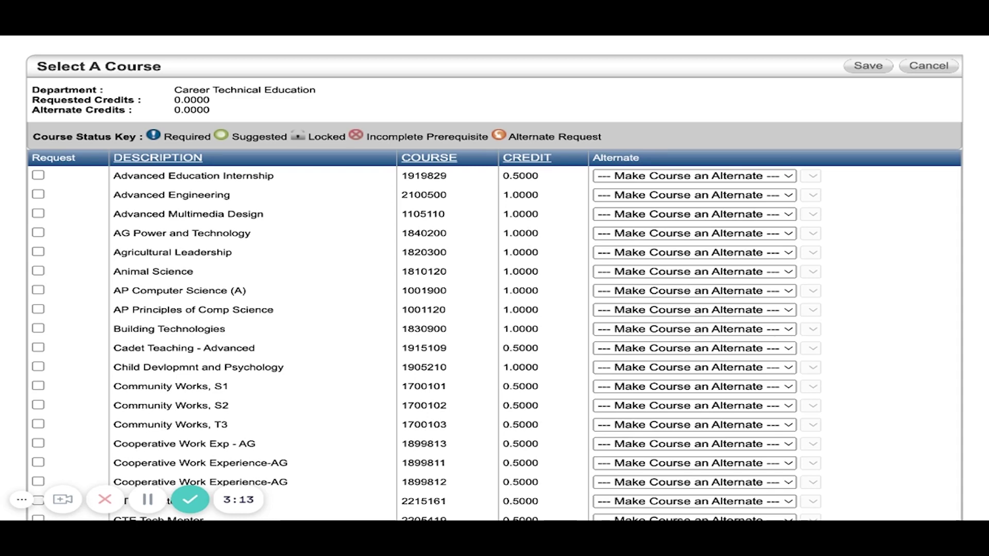
Request Animal Science and Child Devlopmnt and Psychology and save, totaling 2.0000 CTE credits.
scroll(12, 407, "down", 2)
scroll(495, 278, "down", 1)
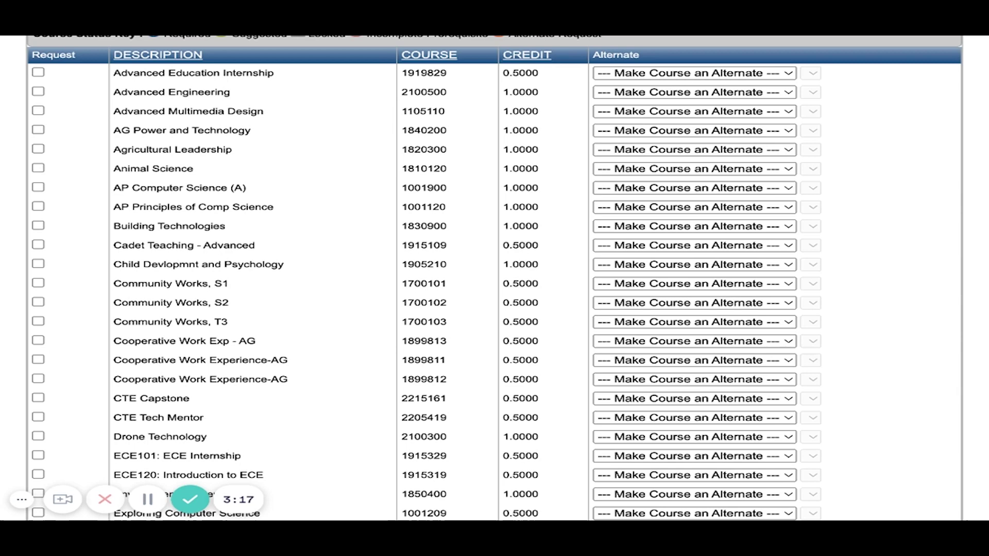
left_click(38, 168)
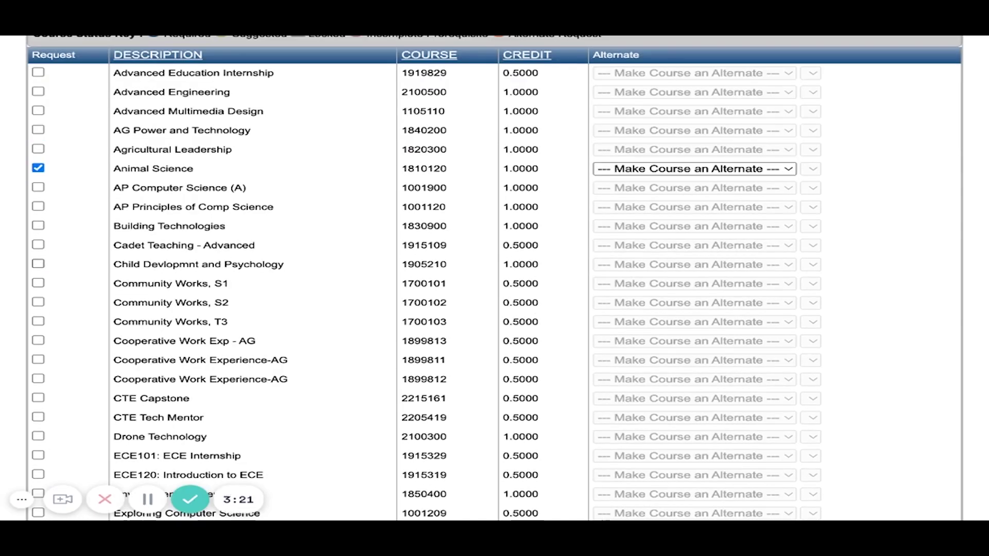
left_click(38, 263)
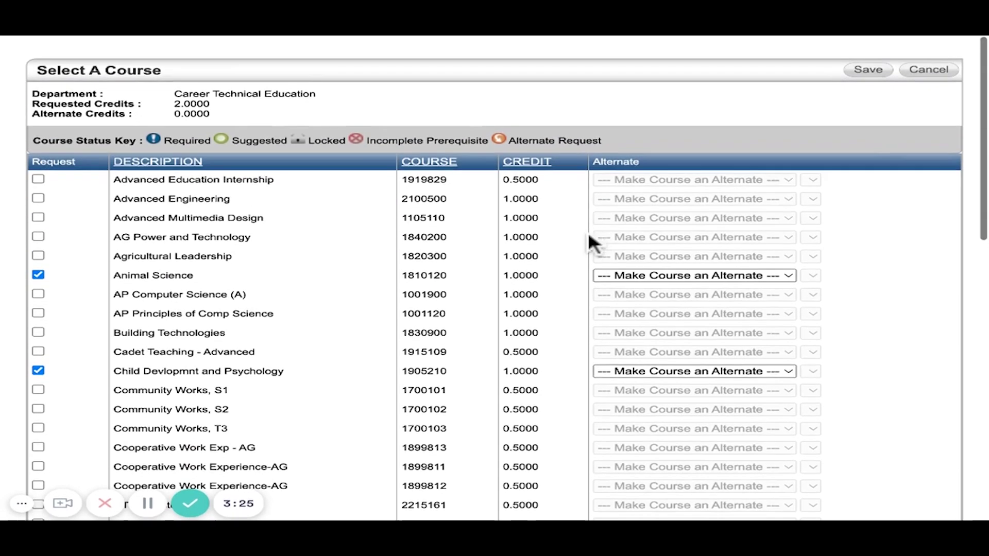
scroll(593, 242, "down", 1)
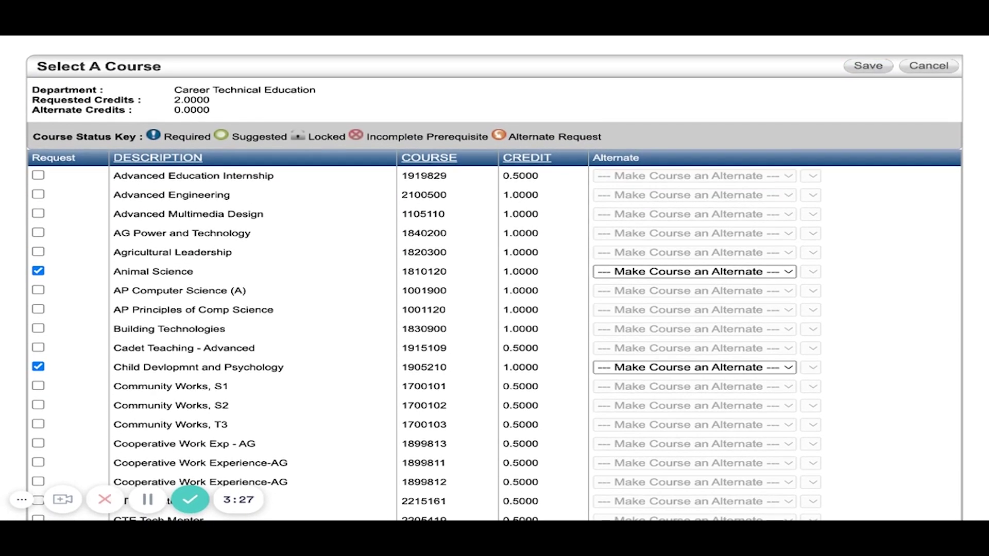
left_click(147, 501)
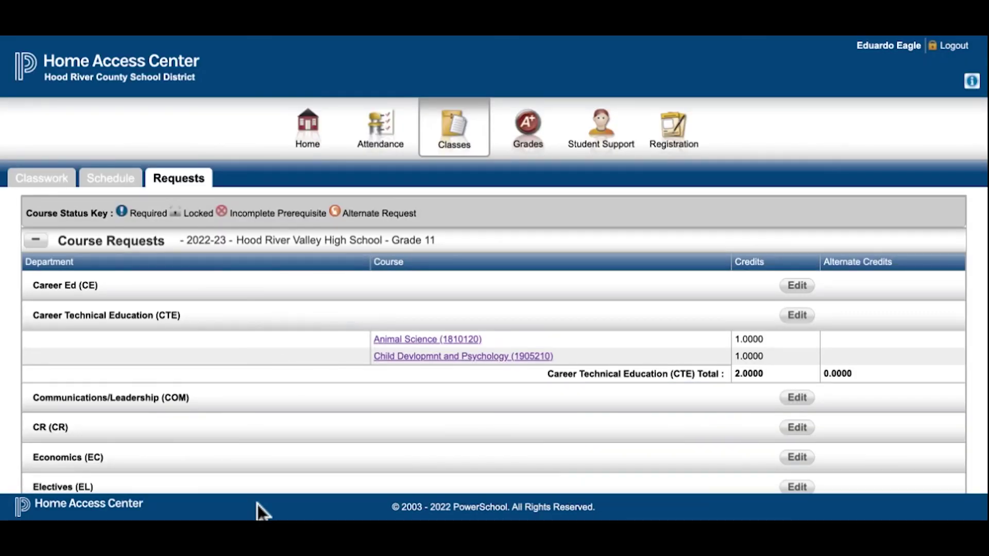
Check the 7.5 requested-credit total, then open the Electives Select A Course list.
scroll(563, 449, "down", 1)
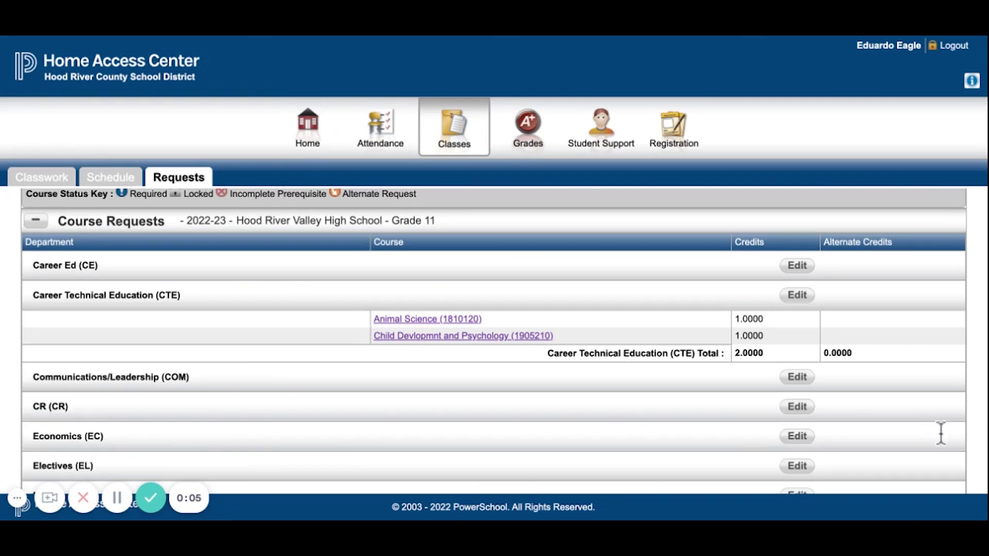
scroll(937, 436, "down", 4)
scroll(937, 437, "down", 10)
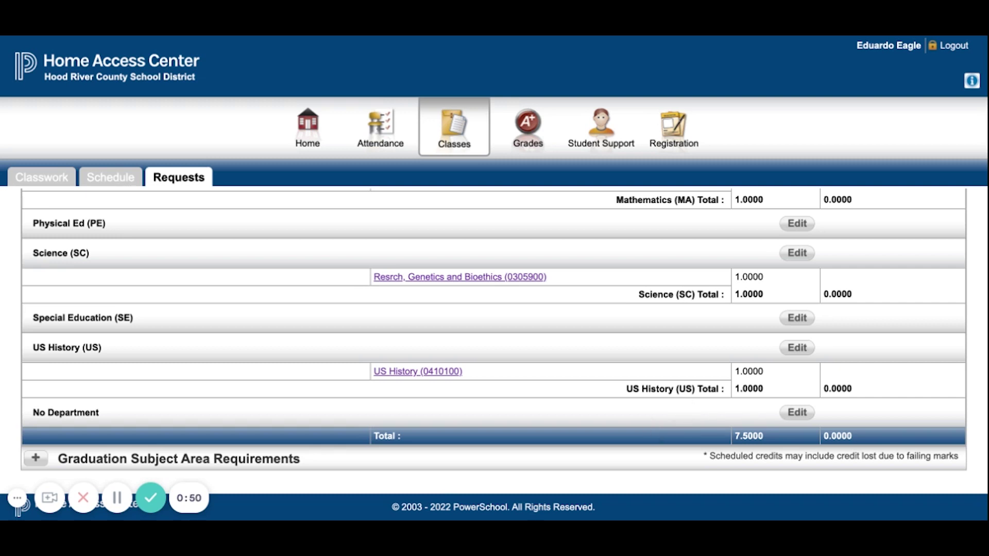
scroll(494, 340, "up", 6)
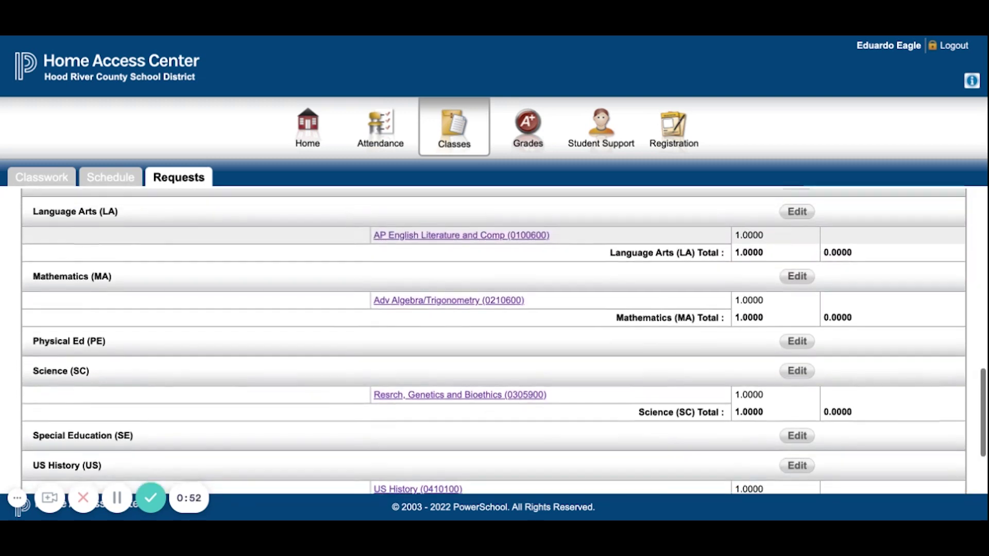
scroll(494, 340, "up", 4)
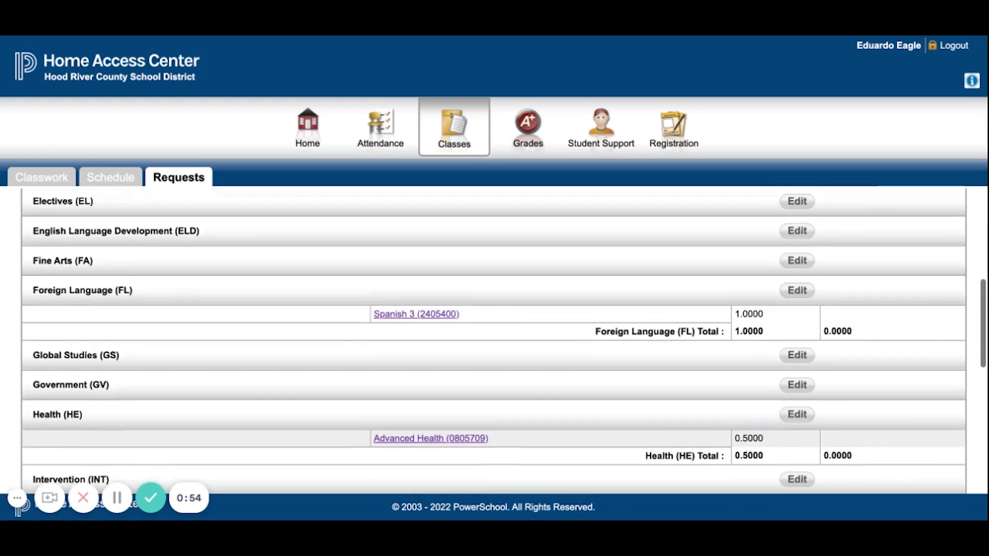
scroll(503, 477, "up", 4)
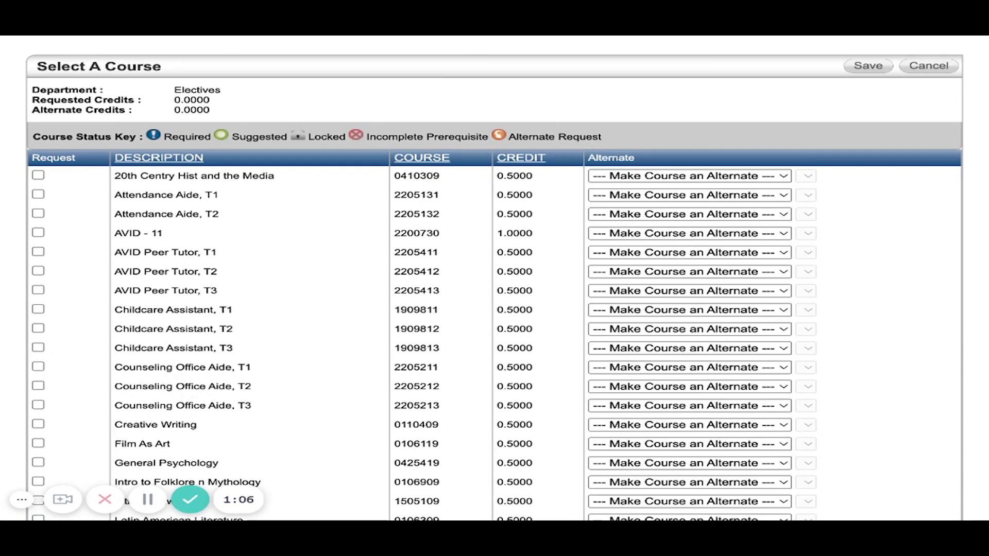
Request Film As Art, Creative Writing and Intro to Law, each as Alternate to Any Course.
scroll(494, 279, "down", 3)
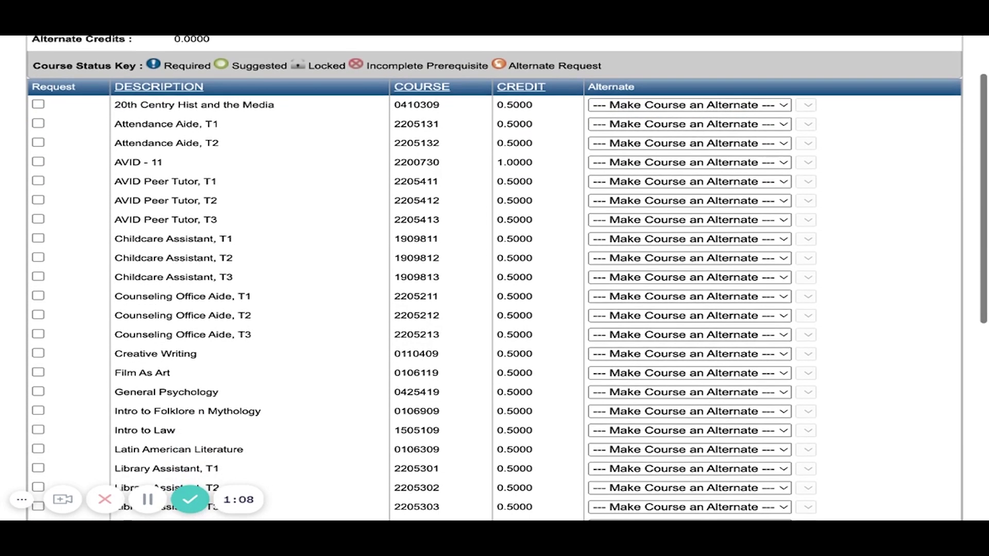
scroll(495, 278, "down", 2)
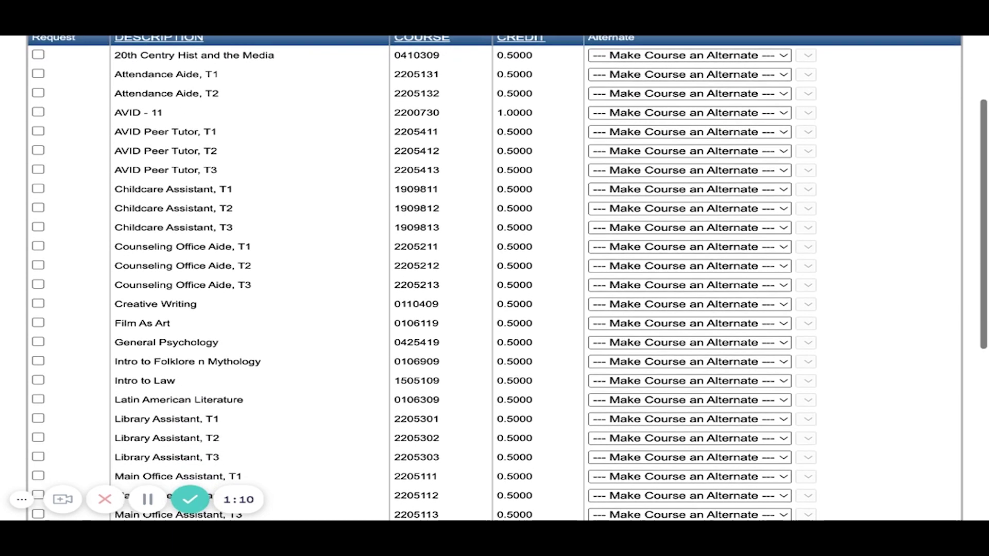
left_click(38, 323)
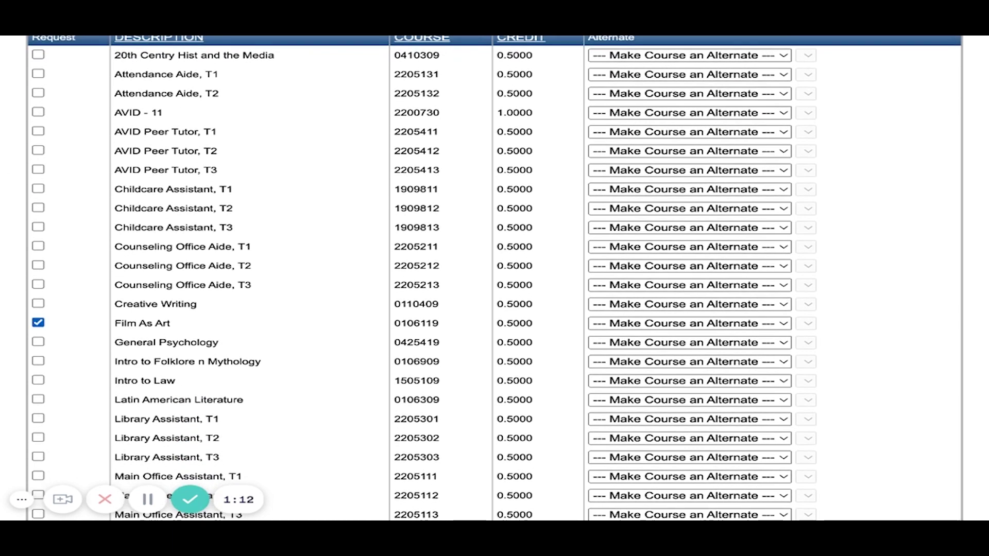
scroll(494, 278, "down", 5)
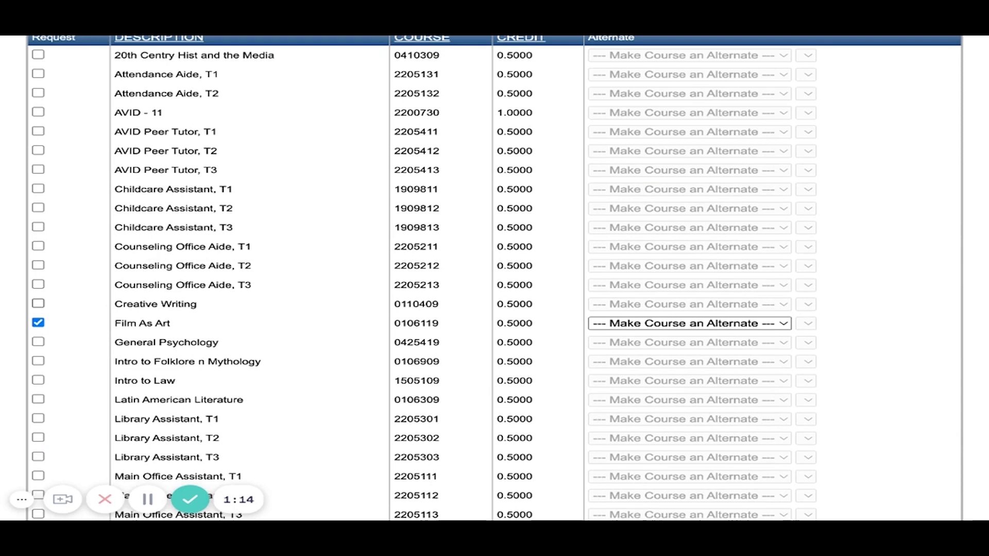
left_click(38, 304)
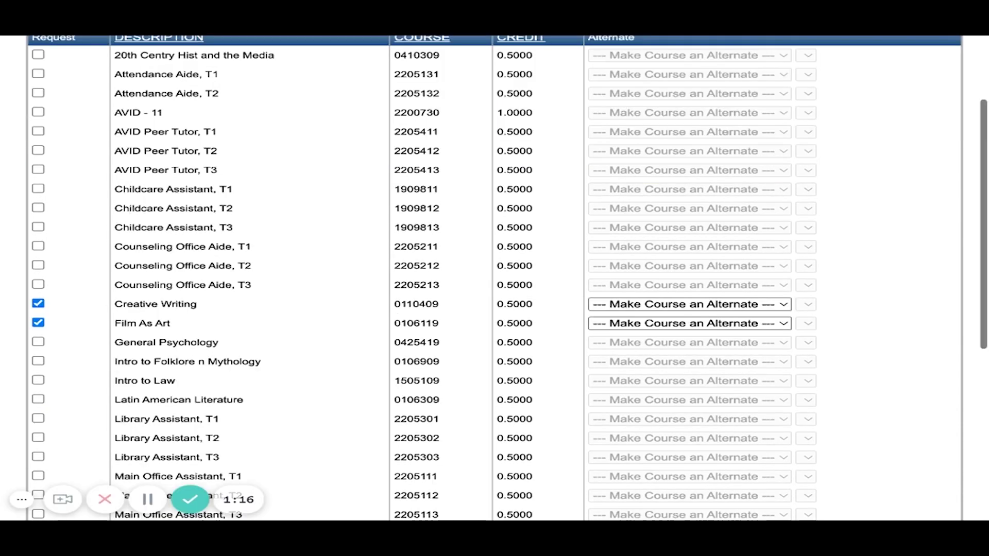
left_click(38, 380)
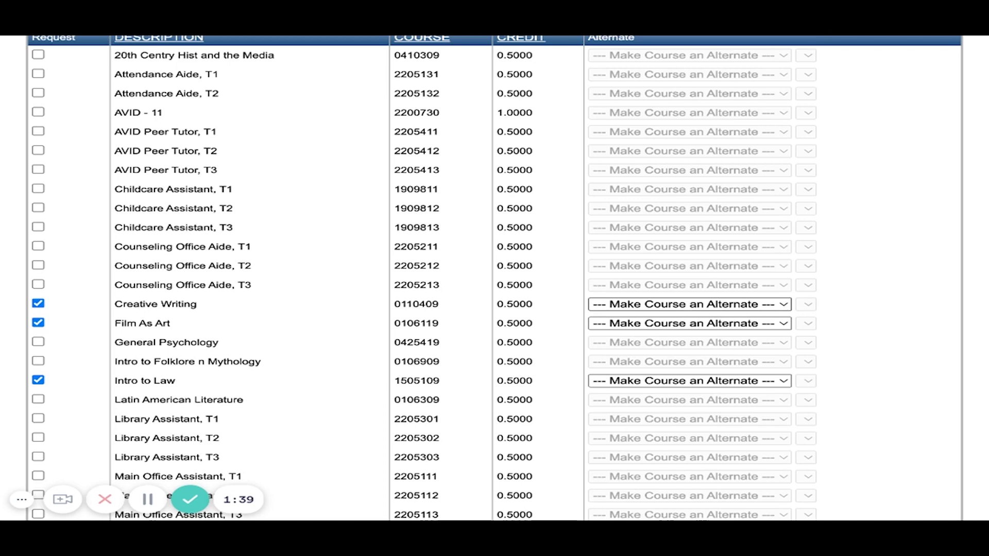
left_click(786, 358)
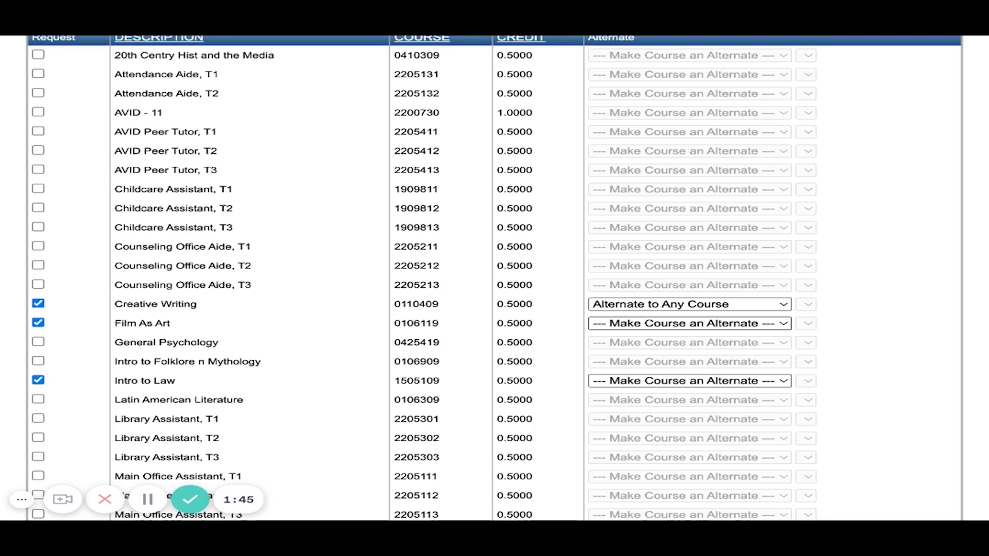
left_click(796, 399)
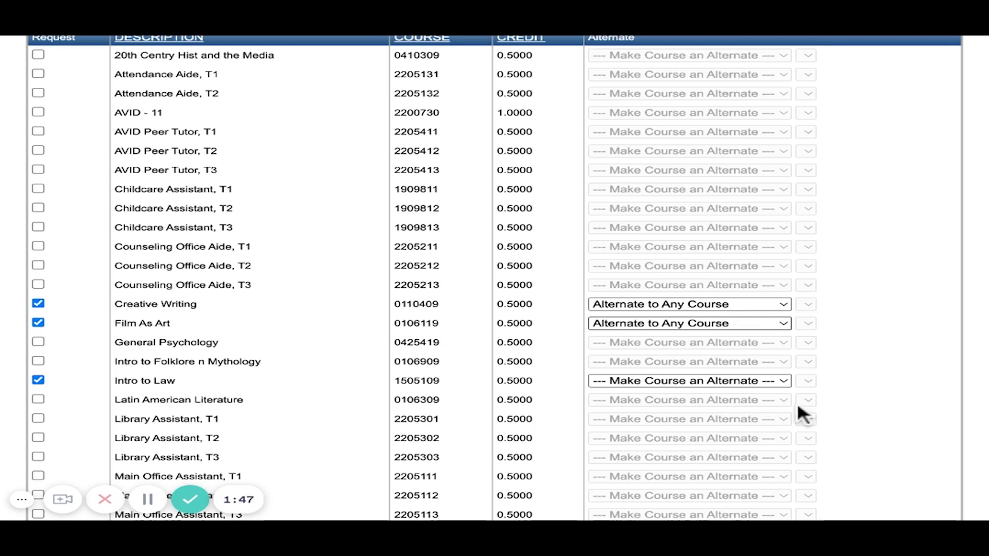
left_click(803, 466)
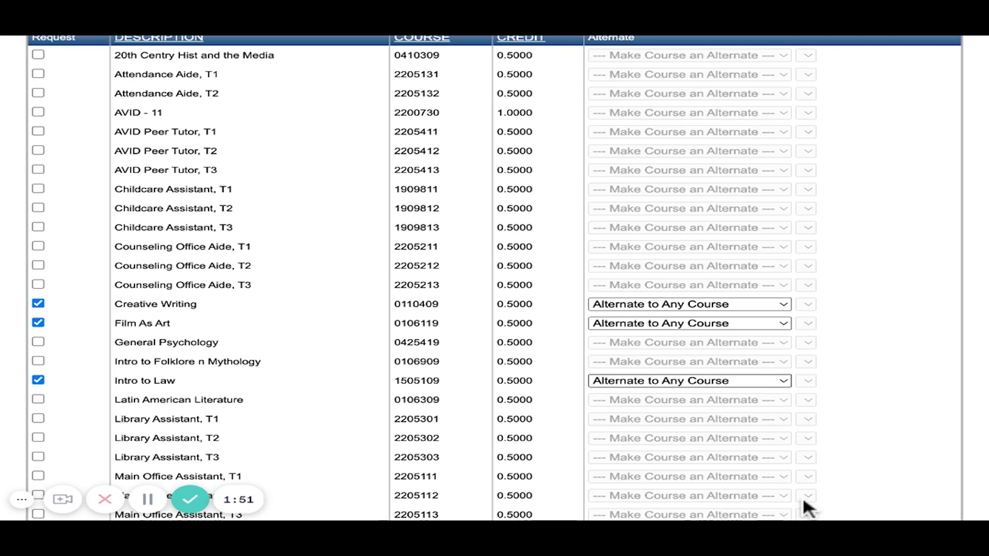
scroll(820, 273, "up", 3)
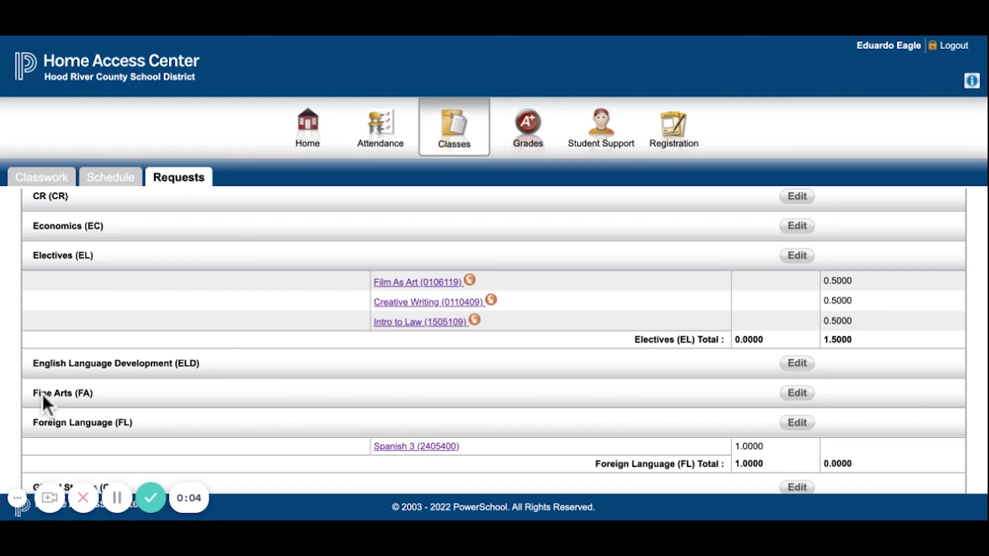
Scroll to the Total row to verify 7.5000 requested and 2.0000 alternate credits.
scroll(494, 340, "down", 8)
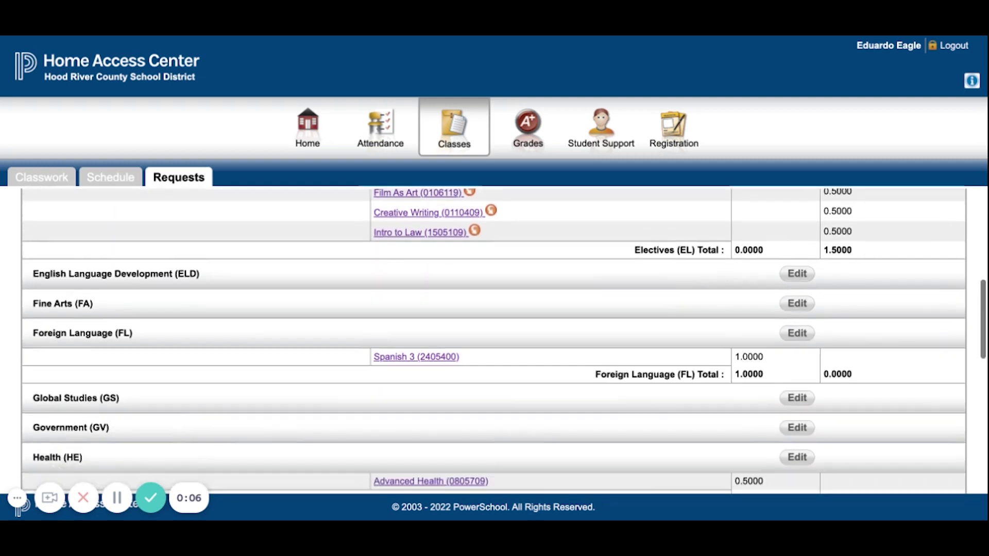
scroll(263, 378, "down", 2)
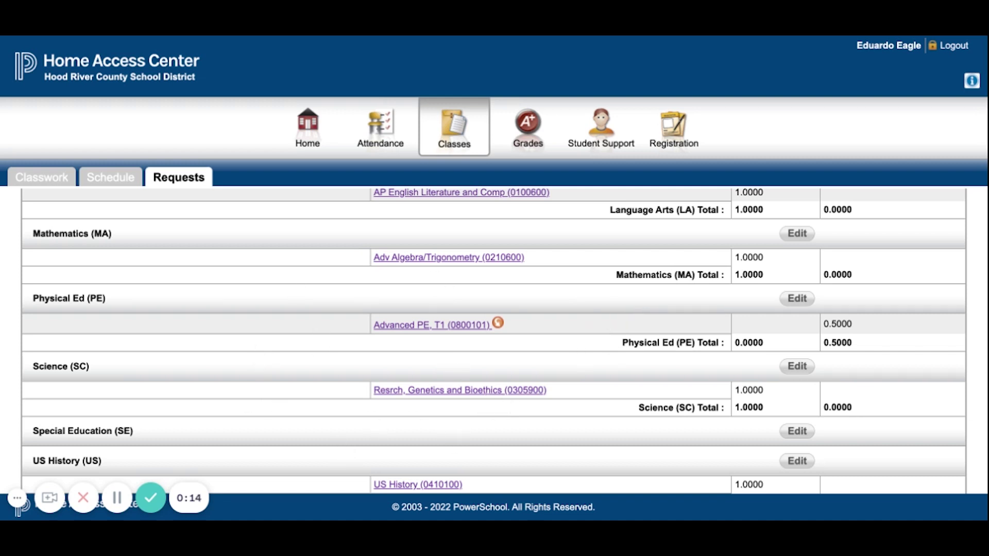
scroll(494, 341, "down", 3)
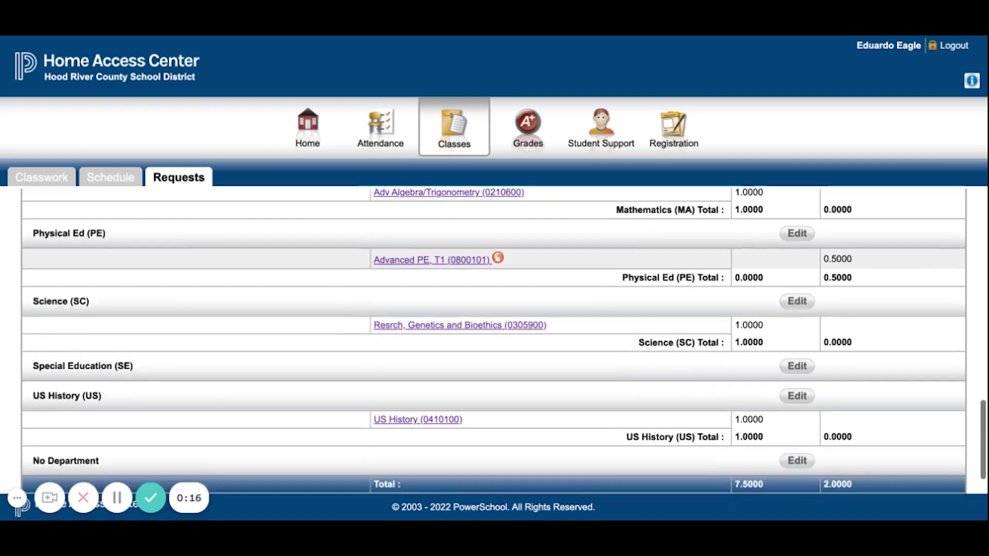